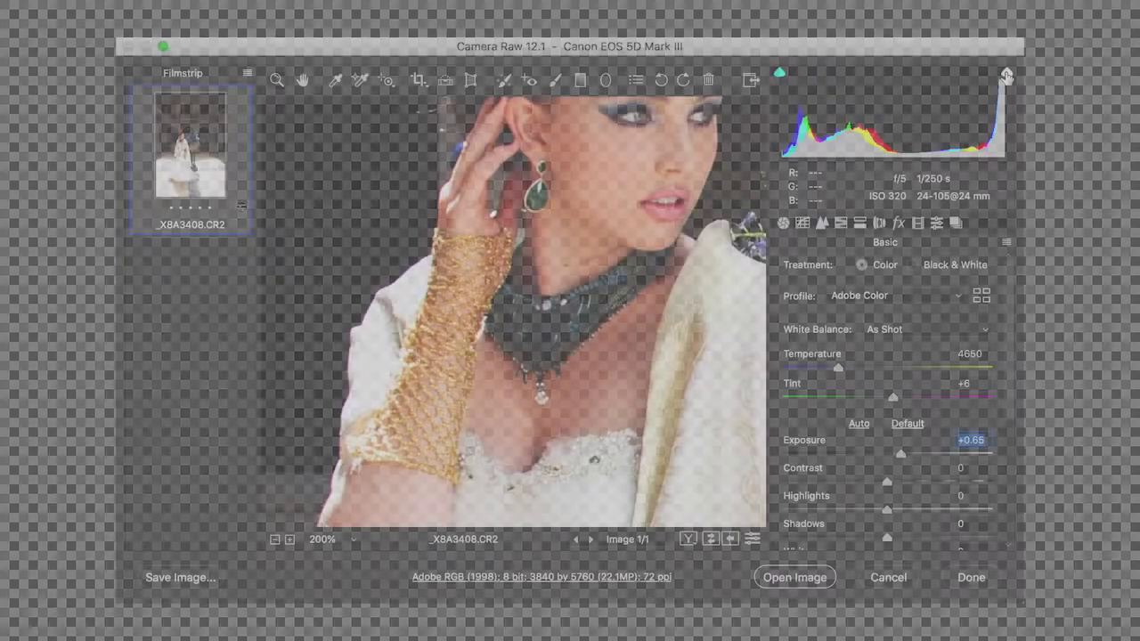
Show the bride portrait _X8A3408.CR2 in Camera Raw's Basic panel with Exposure at +0.65.
{"action": "mouse_move", "coordinate": [1006, 75]}
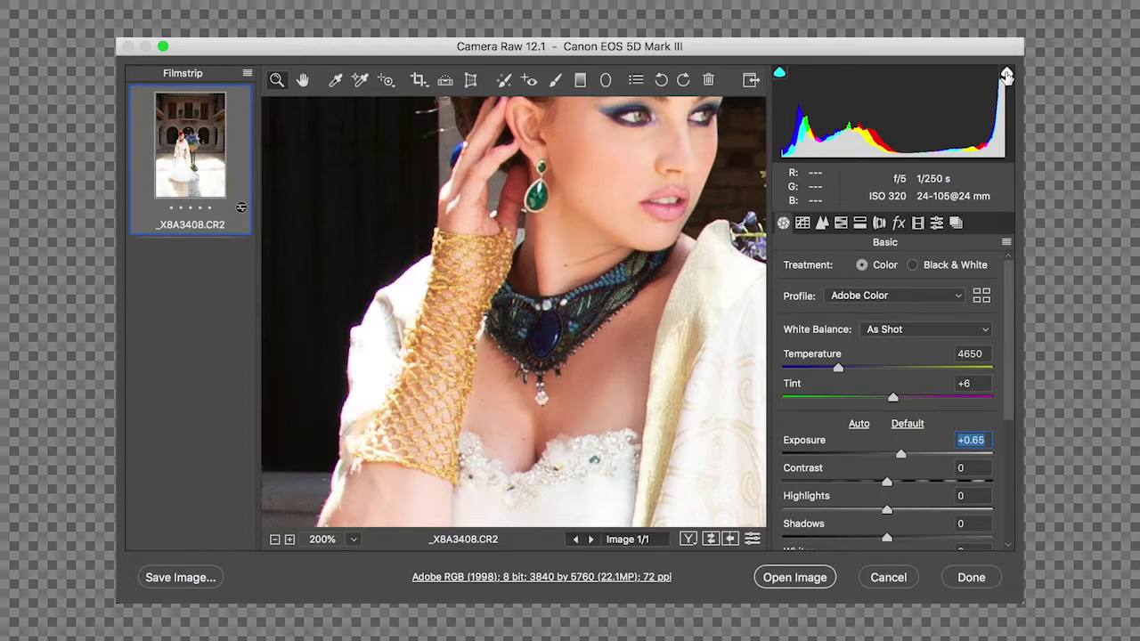
Turn on the highlight clipping warning and lower Highlights to -54 to recover the sleeve.
{"action": "left_click", "coordinate": [1007, 75]}
{"action": "left_click", "coordinate": [887, 510]}
{"action": "left_click_drag", "start_coordinate": [887, 510], "coordinate": [812, 510]}
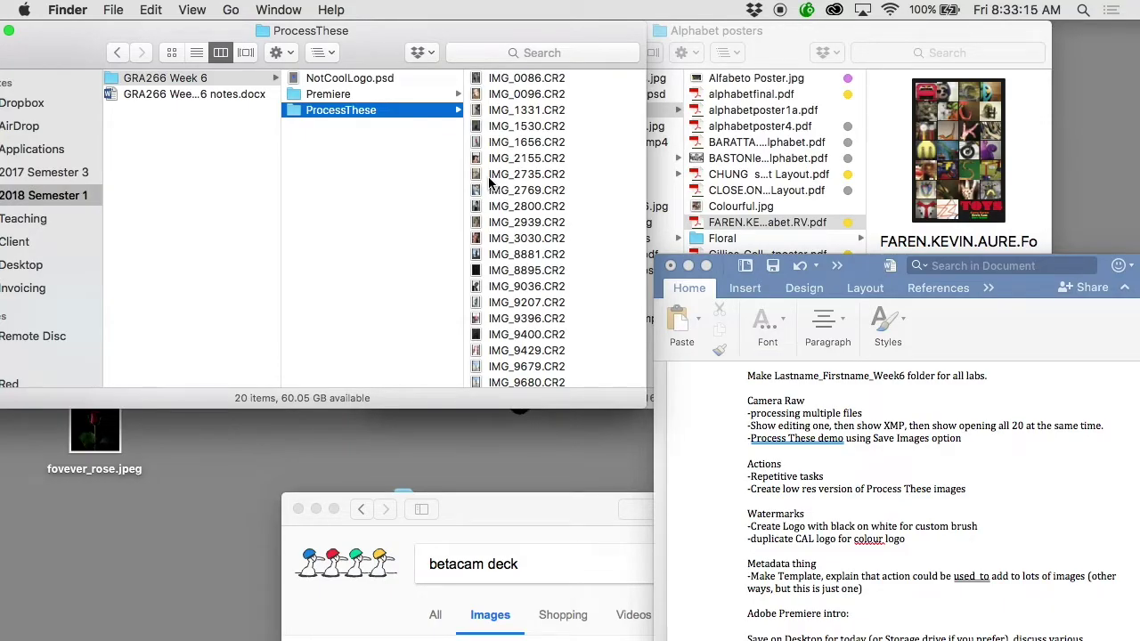
Select IMG_0086.CR2 in the ProcessThese folder to open it in Camera Raw.
{"action": "left_click", "coordinate": [542, 79]}
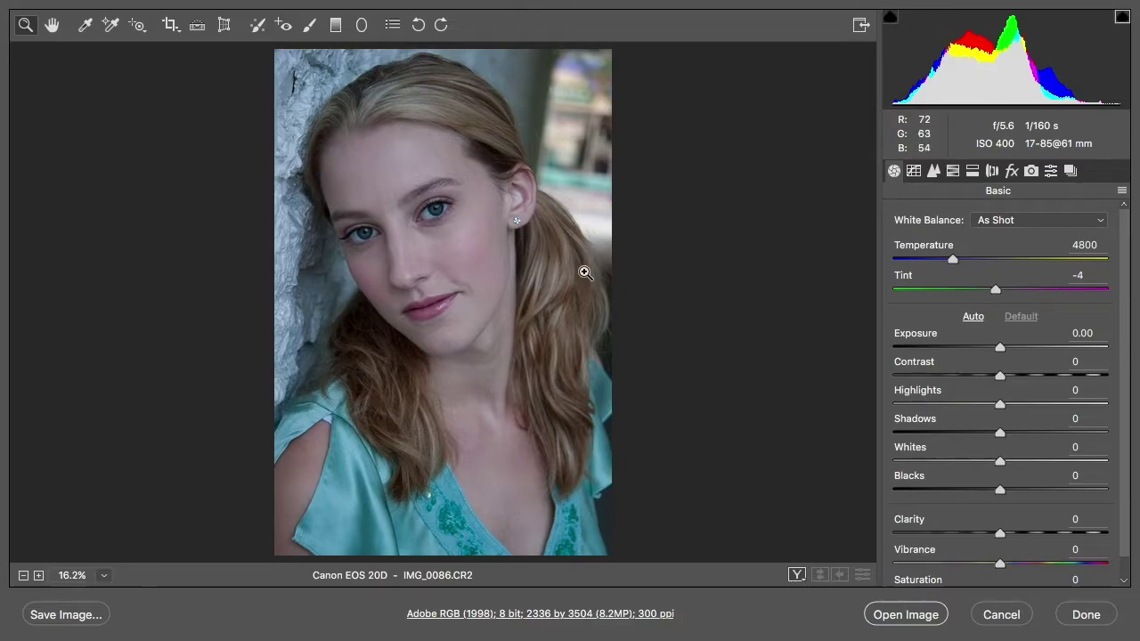
Raise Temperature from 4800 to 5750, making the white balance Custom.
{"action": "left_click_drag", "start_coordinate": [954, 259], "coordinate": [976, 257]}
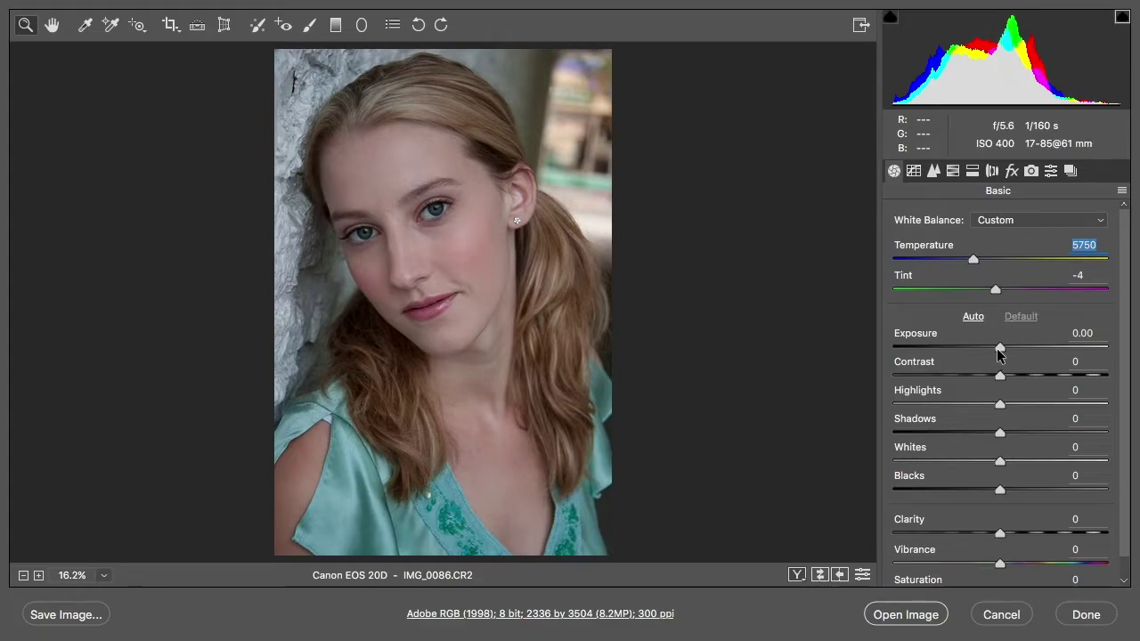
Try Exposure at +4.45, -5.00 and +5.00, then settle it at +0.05.
{"action": "left_click_drag", "start_coordinate": [1000, 351], "coordinate": [1095, 349]}
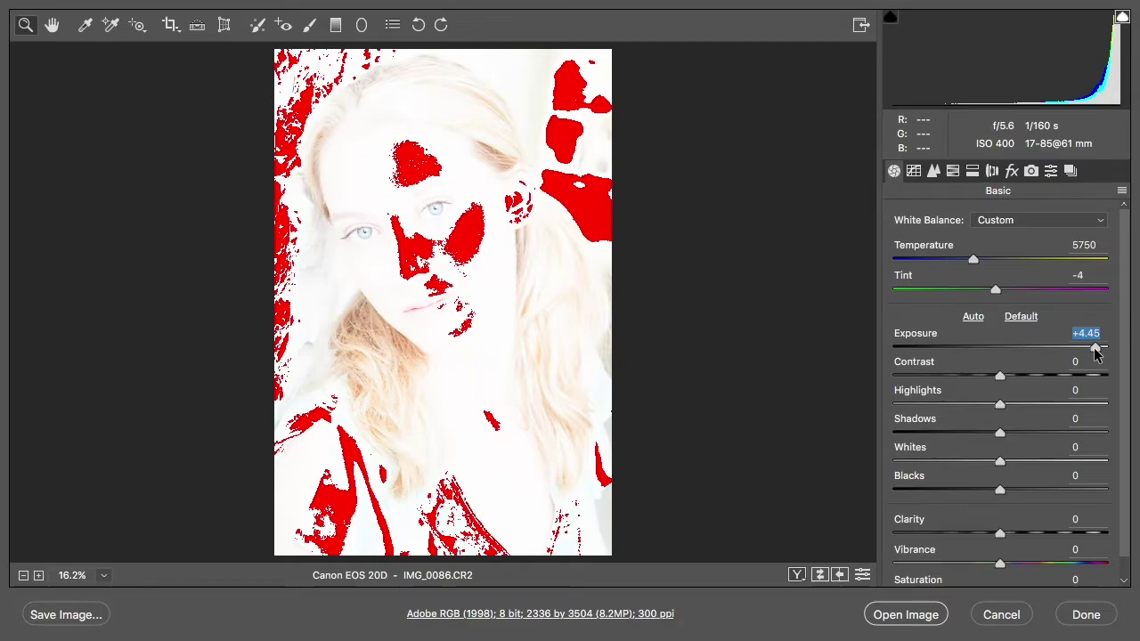
{"action": "left_click_drag", "start_coordinate": [1000, 347], "coordinate": [888, 343]}
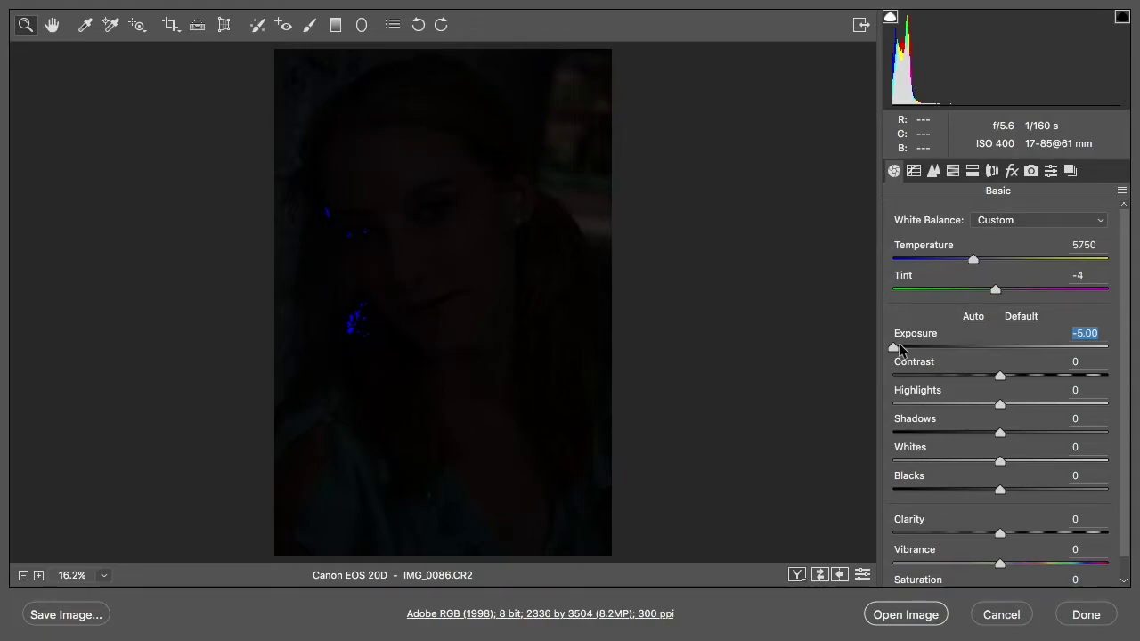
{"action": "left_click_drag", "start_coordinate": [899, 343], "coordinate": [1118, 356]}
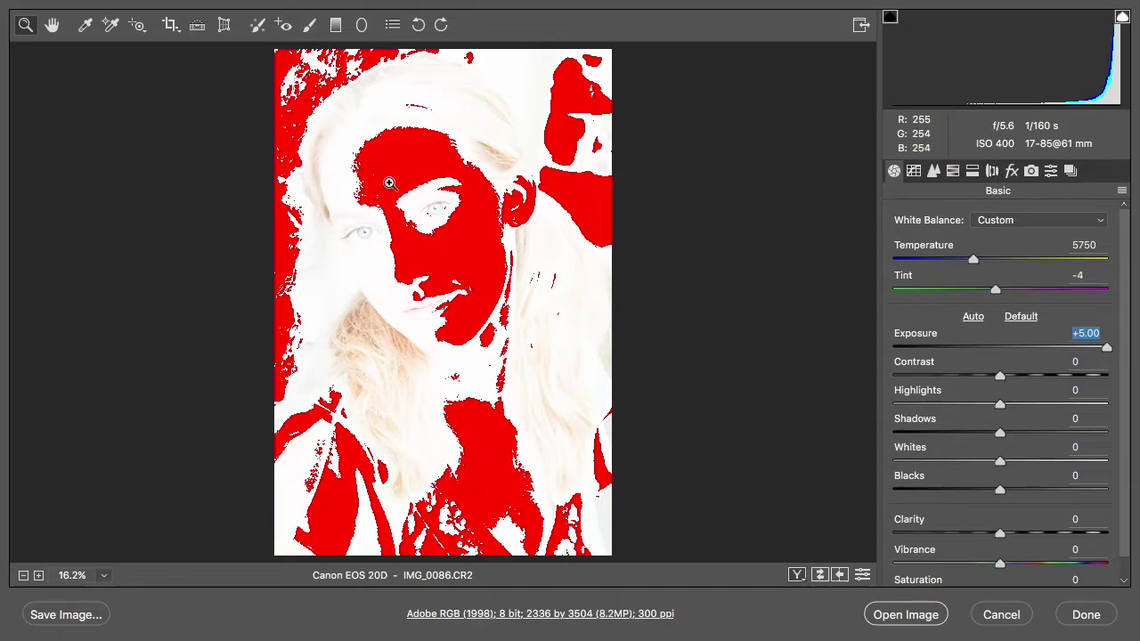
{"action": "left_click_drag", "start_coordinate": [1109, 349], "coordinate": [999, 348]}
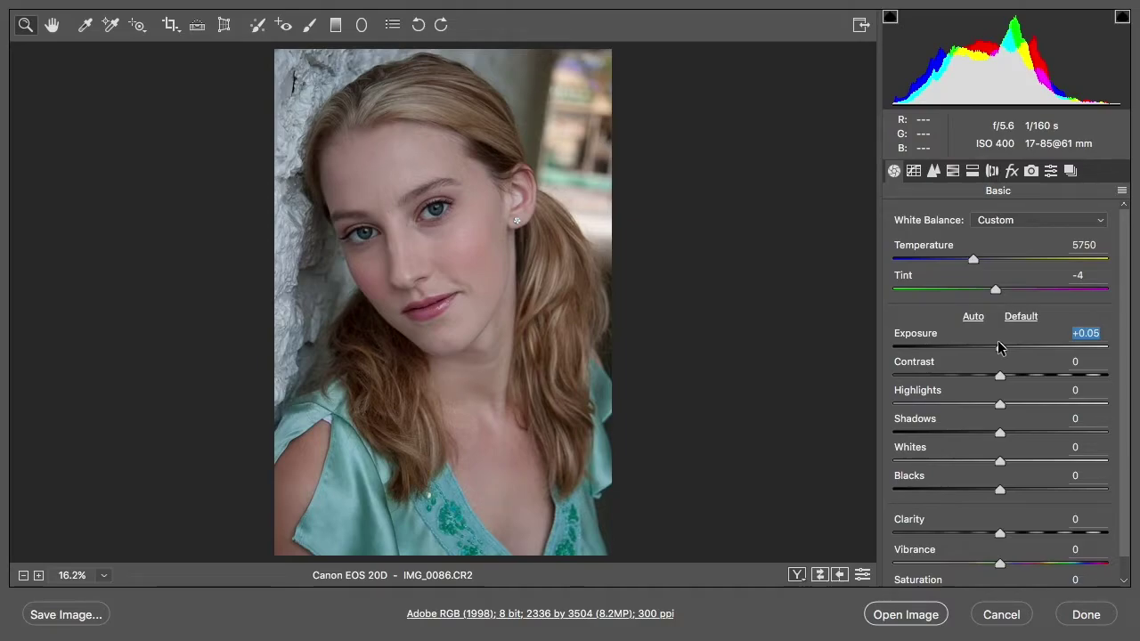
Set Exposure to +0.20 and test lowering and raising Highlights.
{"action": "mouse_move", "coordinate": [999, 348]}
{"action": "left_mouse_down"}
{"action": "mouse_move", "coordinate": [947, 347]}
{"action": "mouse_move", "coordinate": [1000, 353]}
{"action": "left_mouse_up"}
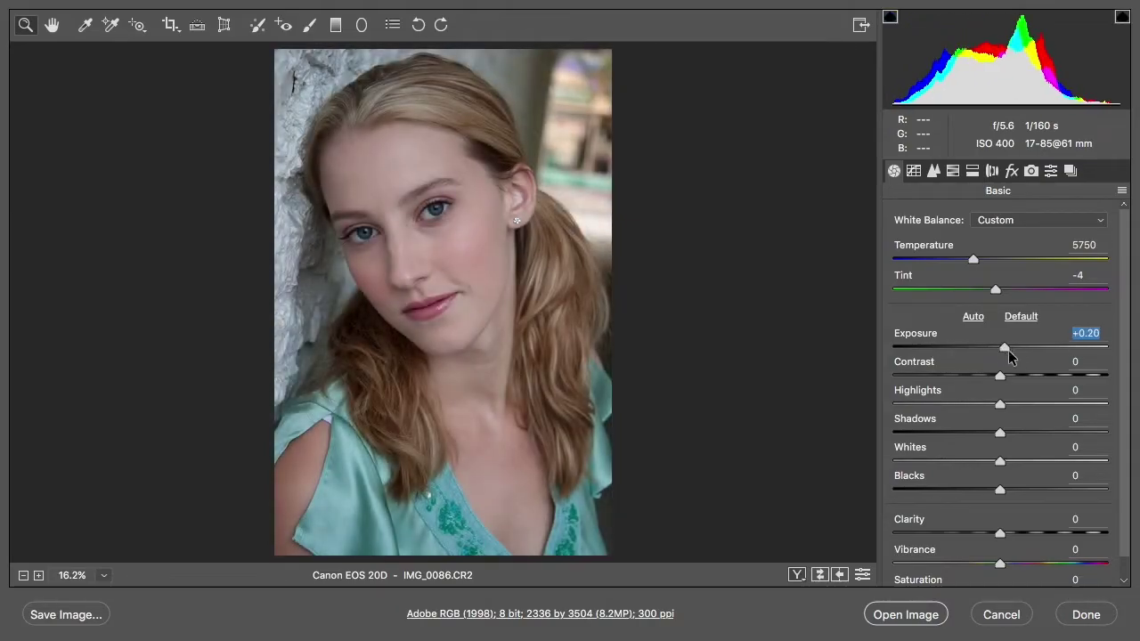
{"action": "mouse_move", "coordinate": [998, 398]}
{"action": "left_mouse_down"}
{"action": "mouse_move", "coordinate": [942, 403]}
{"action": "mouse_move", "coordinate": [1056, 403]}
{"action": "mouse_move", "coordinate": [1001, 403]}
{"action": "left_mouse_up"}
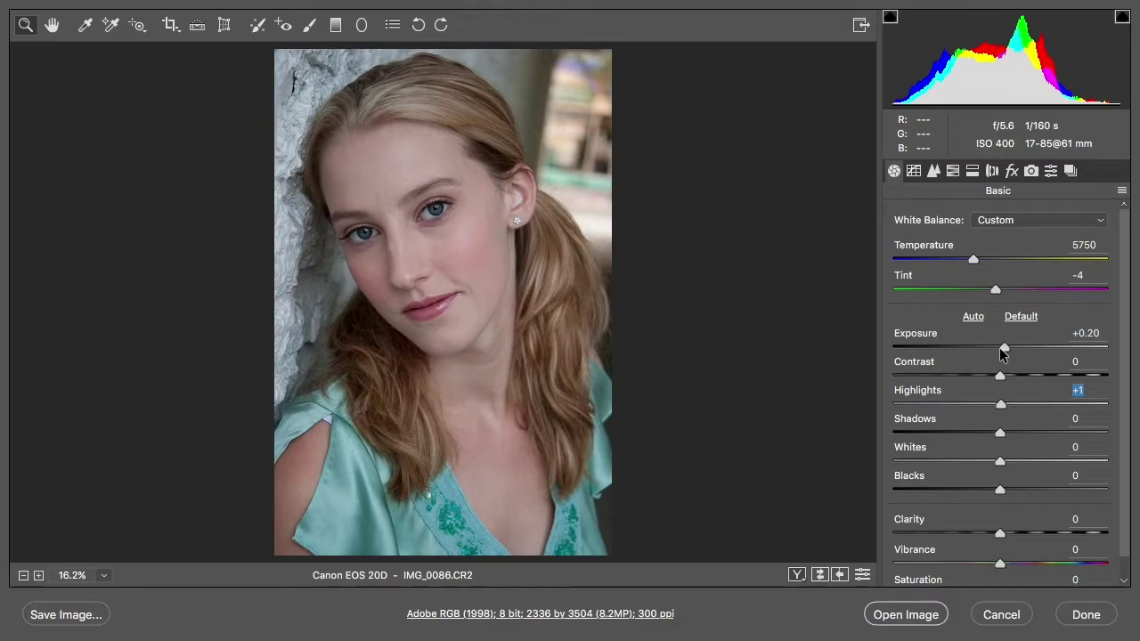
{"action": "mouse_move", "coordinate": [1003, 350]}
{"action": "left_mouse_down"}
{"action": "mouse_move", "coordinate": [937, 340]}
{"action": "mouse_move", "coordinate": [1003, 345]}
{"action": "left_mouse_up"}
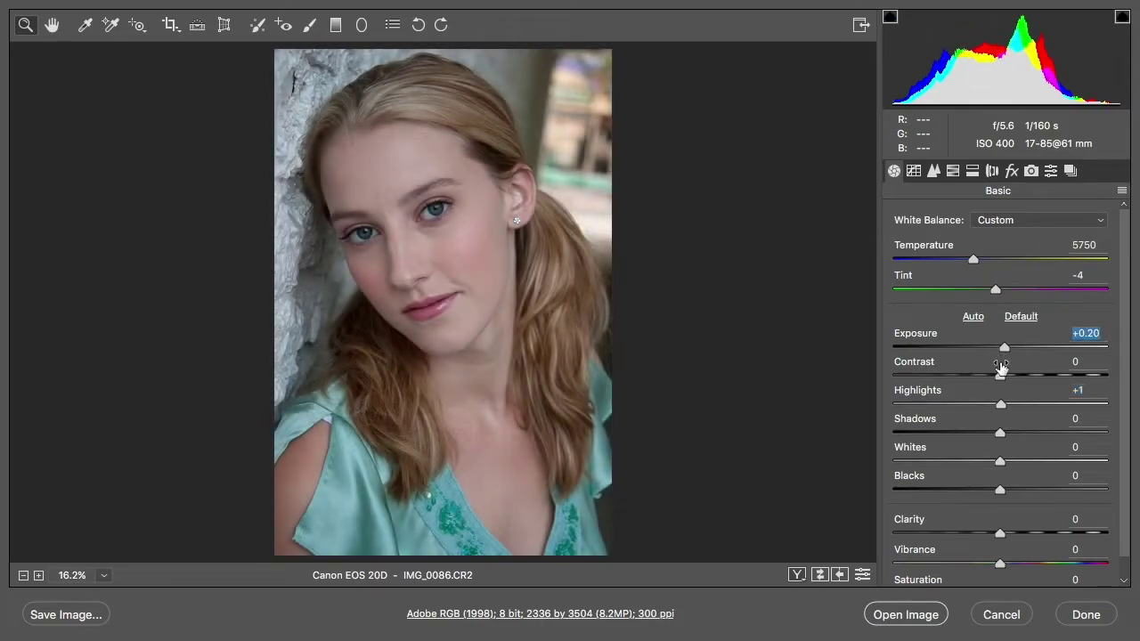
{"action": "mouse_move", "coordinate": [998, 405]}
{"action": "left_mouse_down"}
{"action": "mouse_move", "coordinate": [905, 403]}
{"action": "mouse_move", "coordinate": [1095, 390]}
{"action": "mouse_move", "coordinate": [916, 398]}
{"action": "mouse_move", "coordinate": [1002, 386]}
{"action": "left_mouse_up"}
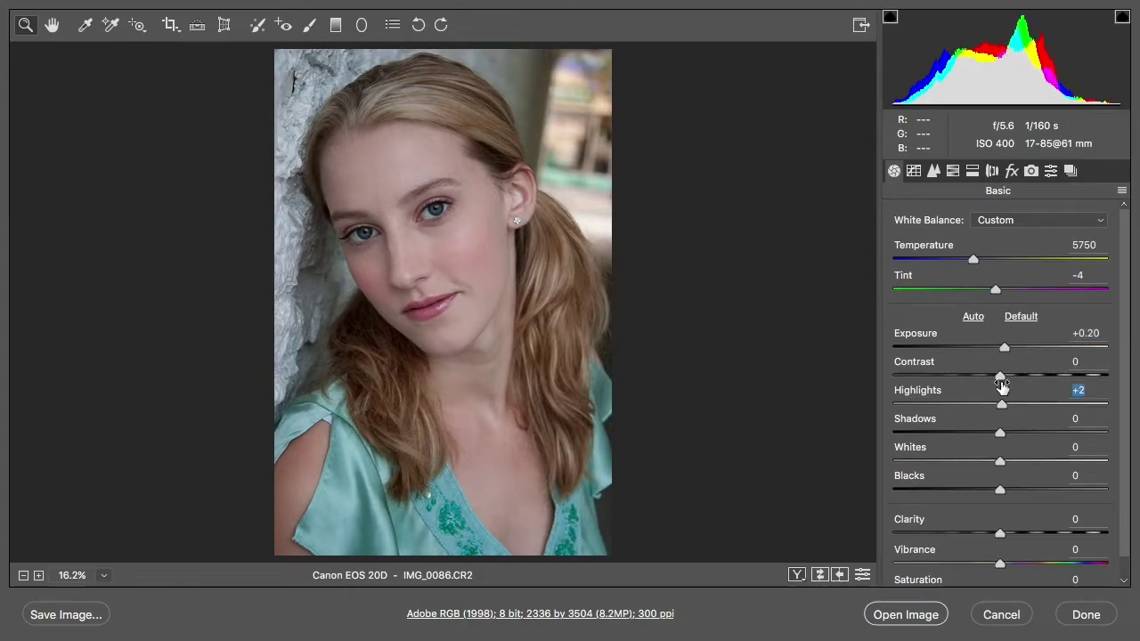
Test brighter Shadows and Highlights, then reset both sliders to 0.
{"action": "left_click_drag", "start_coordinate": [1002, 433], "coordinate": [857, 453]}
{"action": "left_click_drag", "start_coordinate": [1001, 406], "coordinate": [991, 436]}
{"action": "left_click_drag", "start_coordinate": [894, 404], "coordinate": [1000, 435]}
{"action": "double_click", "coordinate": [1000, 435]}
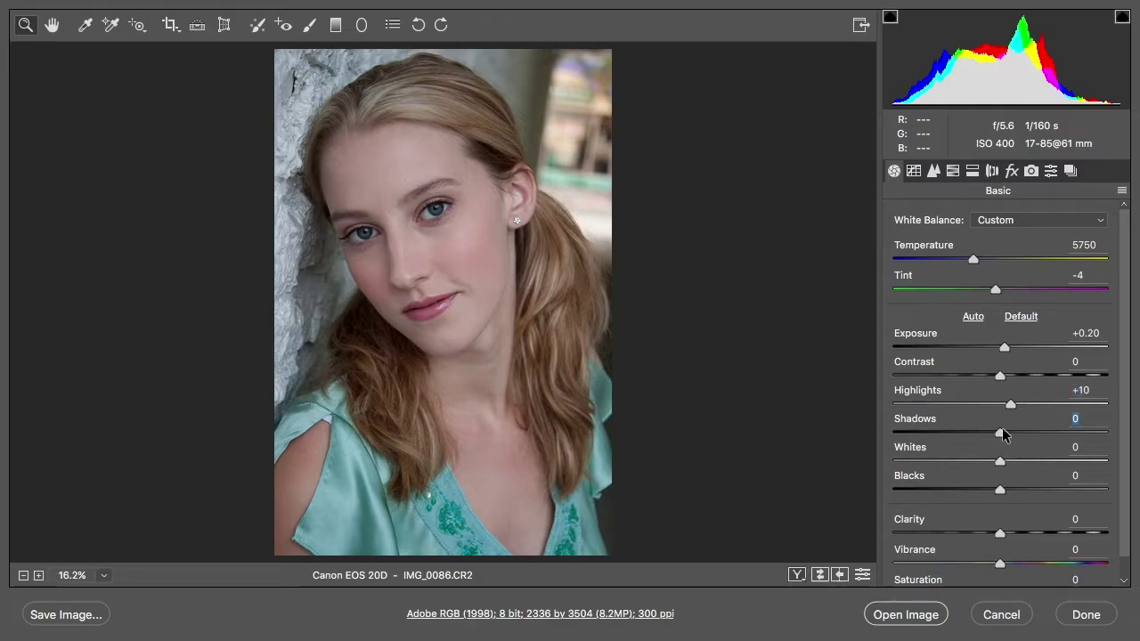
{"action": "double_click", "coordinate": [1000, 406]}
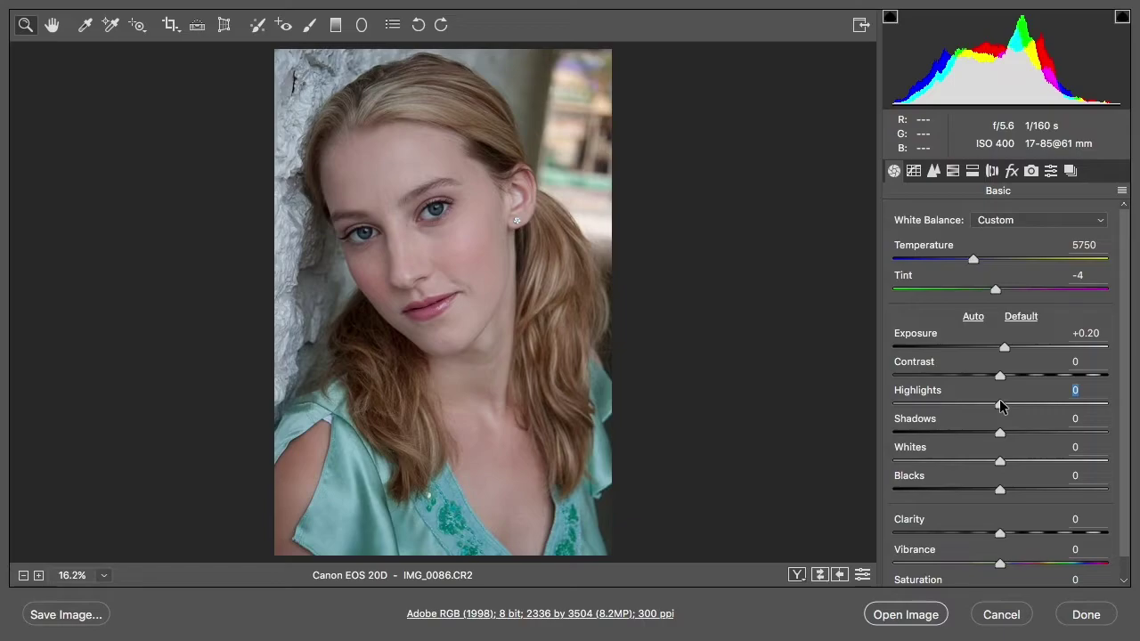
Compare Contrast at +100 and -100, then leave it at +3.
{"action": "left_click_drag", "start_coordinate": [1000, 375], "coordinate": [1114, 379]}
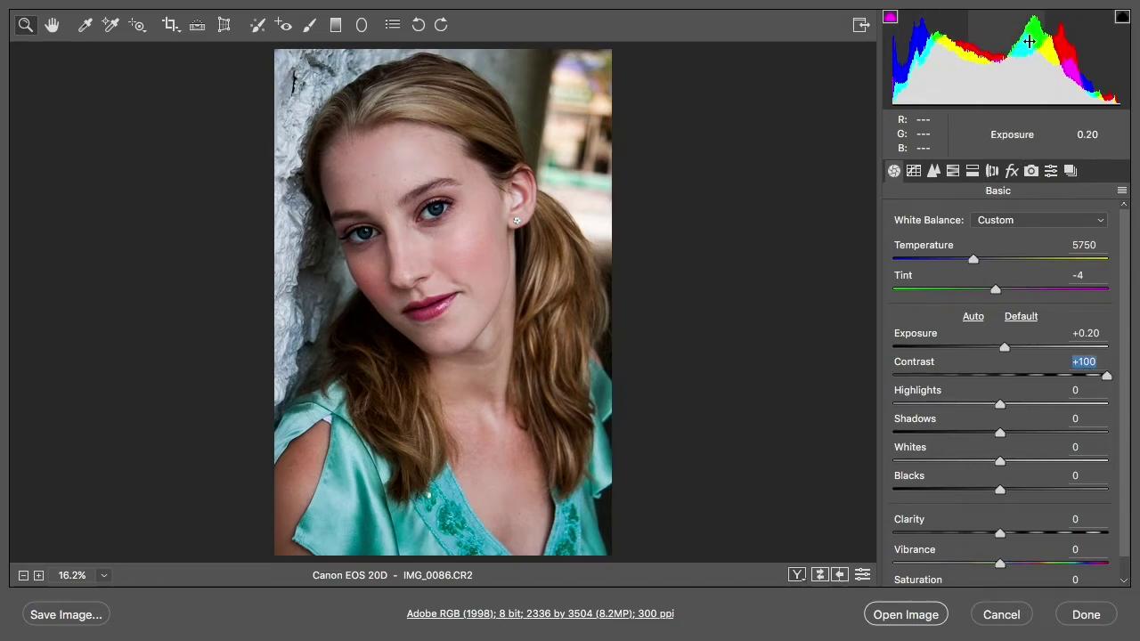
{"action": "left_click_drag", "start_coordinate": [1105, 379], "coordinate": [892, 370]}
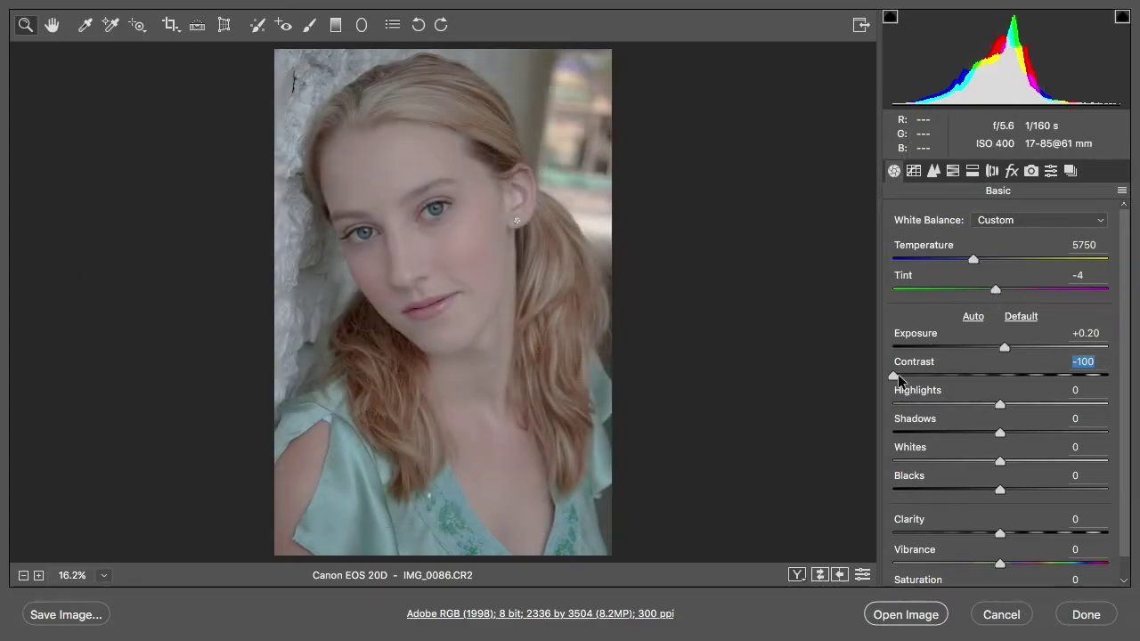
{"action": "left_click_drag", "start_coordinate": [898, 375], "coordinate": [1009, 376]}
{"action": "scroll", "coordinate": [1009, 376], "scroll_direction": "down", "scroll_amount": 1}
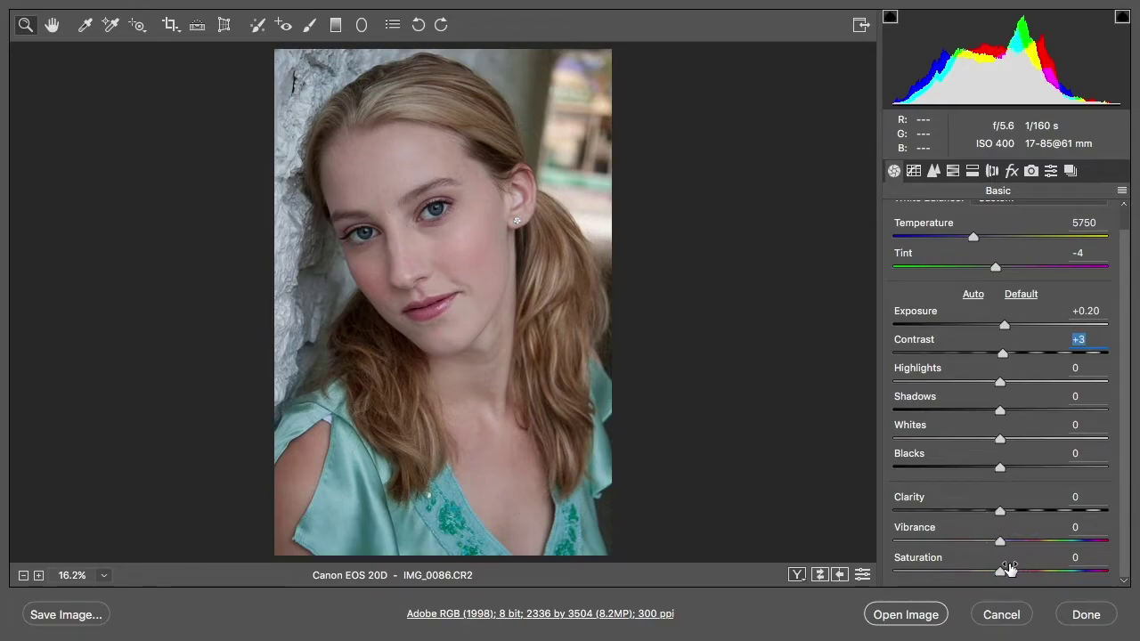
Compare Saturation at +100 and -100, then settle it at -1.
{"action": "left_click_drag", "start_coordinate": [1000, 574], "coordinate": [1002, 574]}
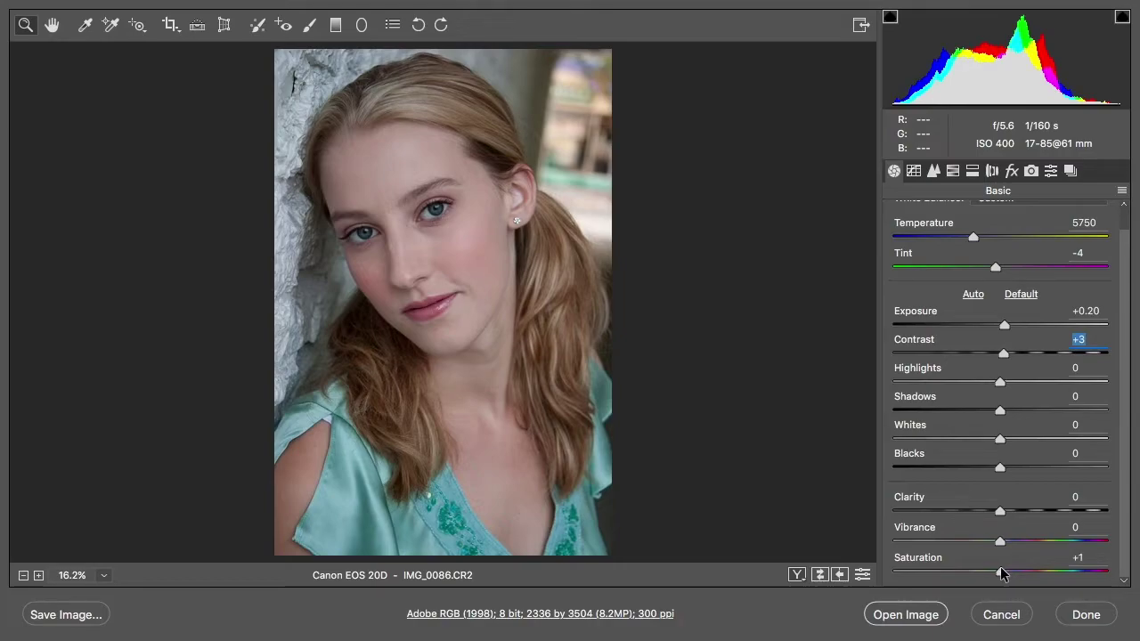
{"action": "left_click_drag", "start_coordinate": [1002, 574], "coordinate": [1137, 571]}
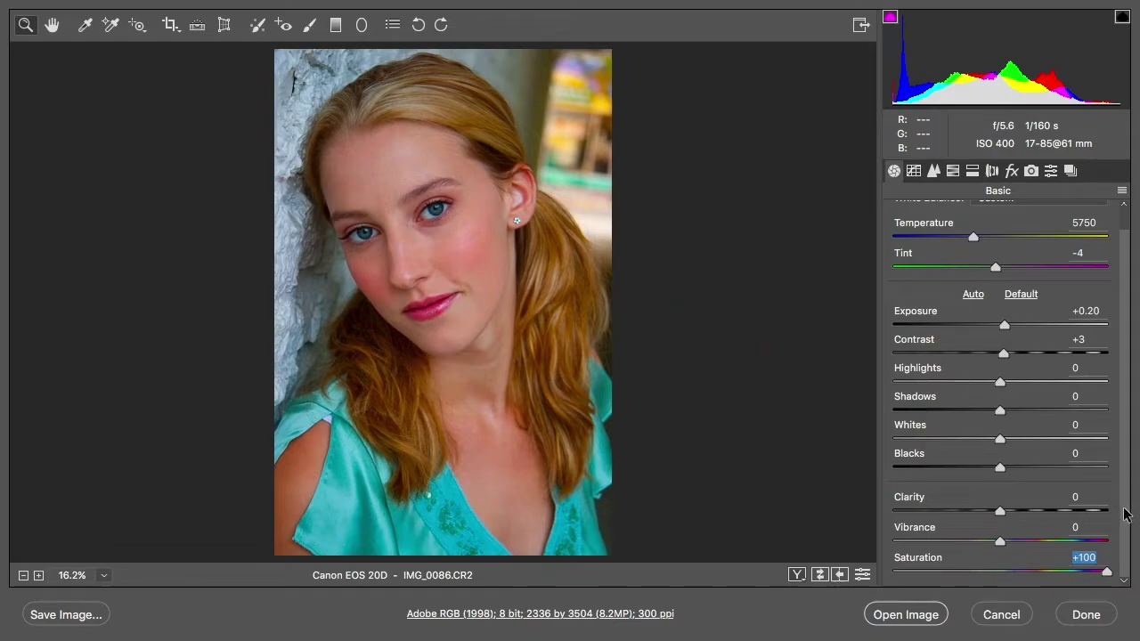
{"action": "left_click_drag", "start_coordinate": [1107, 576], "coordinate": [1005, 573]}
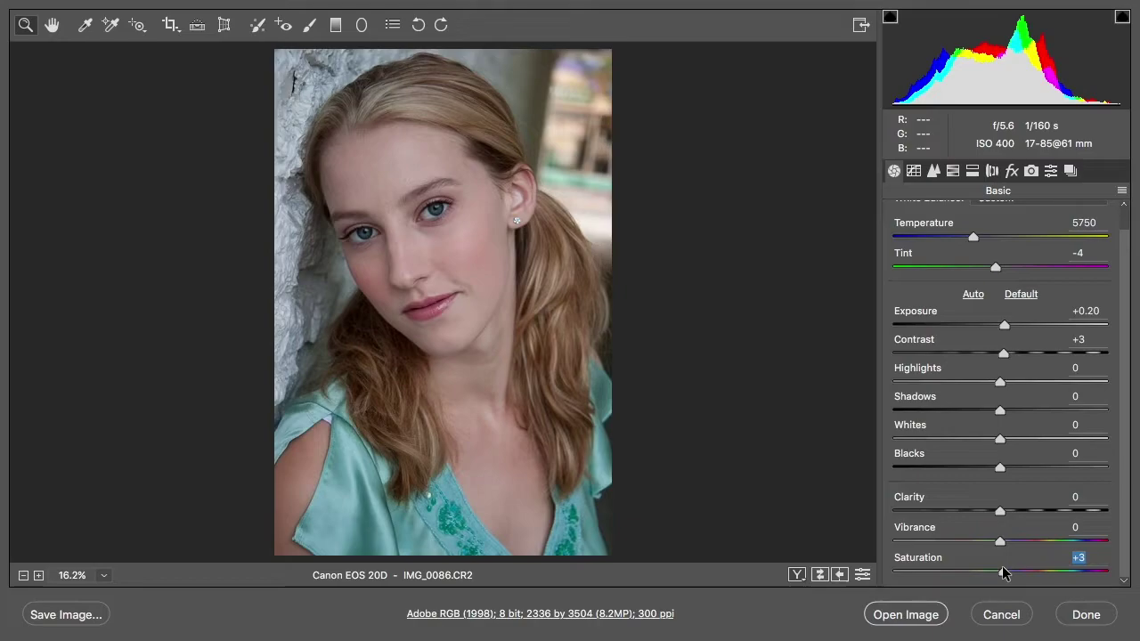
{"action": "left_click_drag", "start_coordinate": [999, 573], "coordinate": [892, 559]}
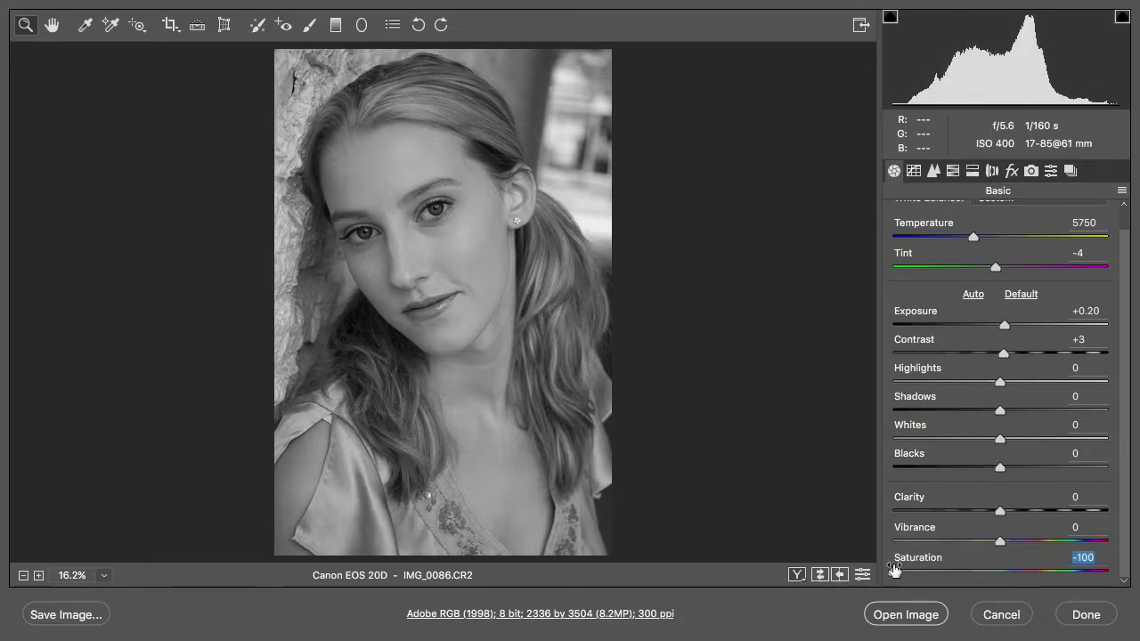
{"action": "left_click_drag", "start_coordinate": [895, 570], "coordinate": [1000, 577]}
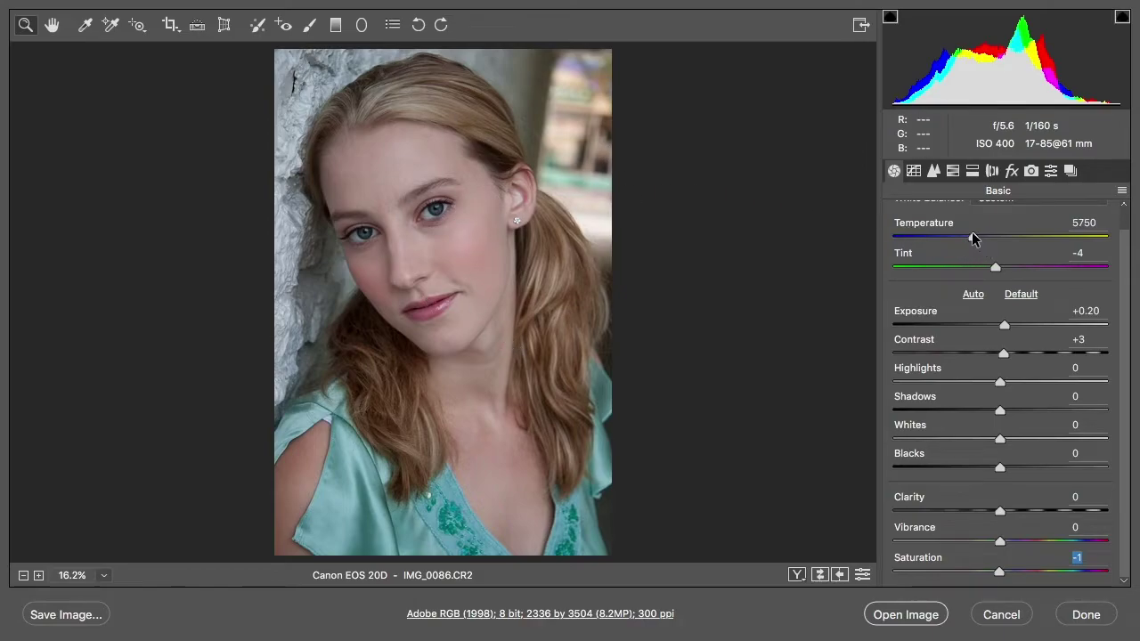
Compare very warm and very cool Temperature, then set it to 6950.
{"action": "left_click_drag", "start_coordinate": [976, 237], "coordinate": [1091, 233]}
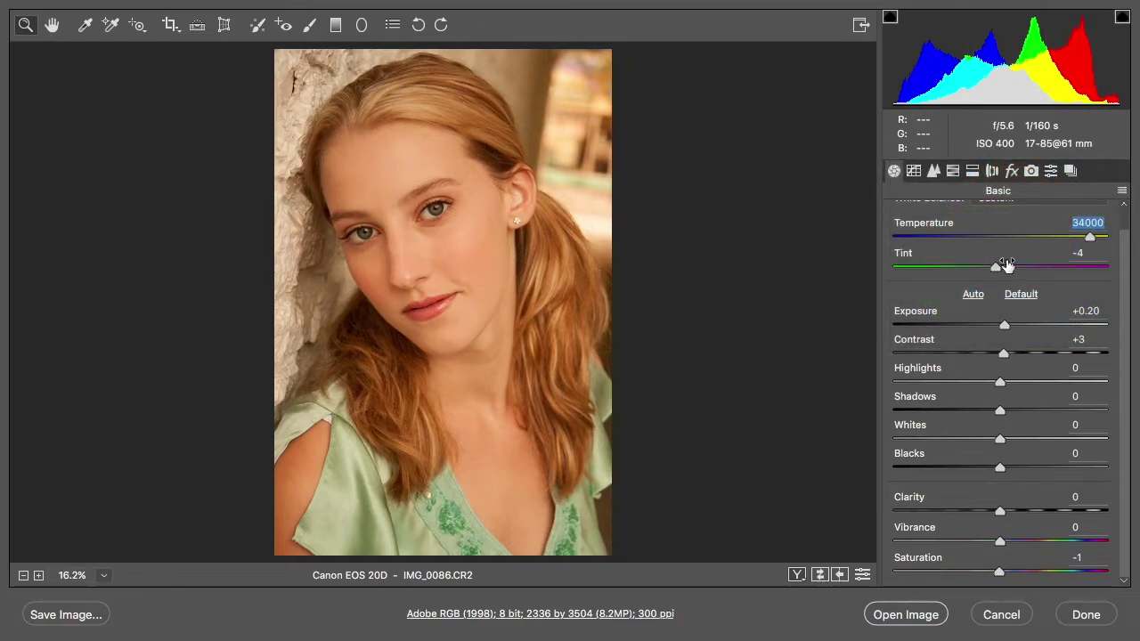
{"action": "left_click_drag", "start_coordinate": [1080, 239], "coordinate": [903, 237]}
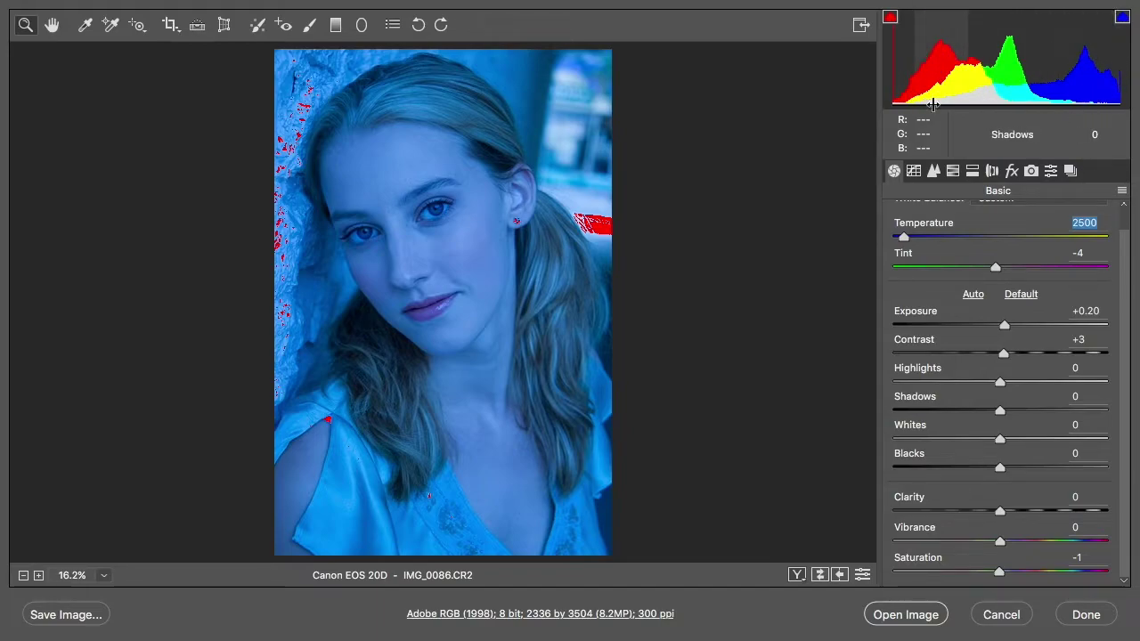
{"action": "left_click_drag", "start_coordinate": [905, 239], "coordinate": [1001, 236]}
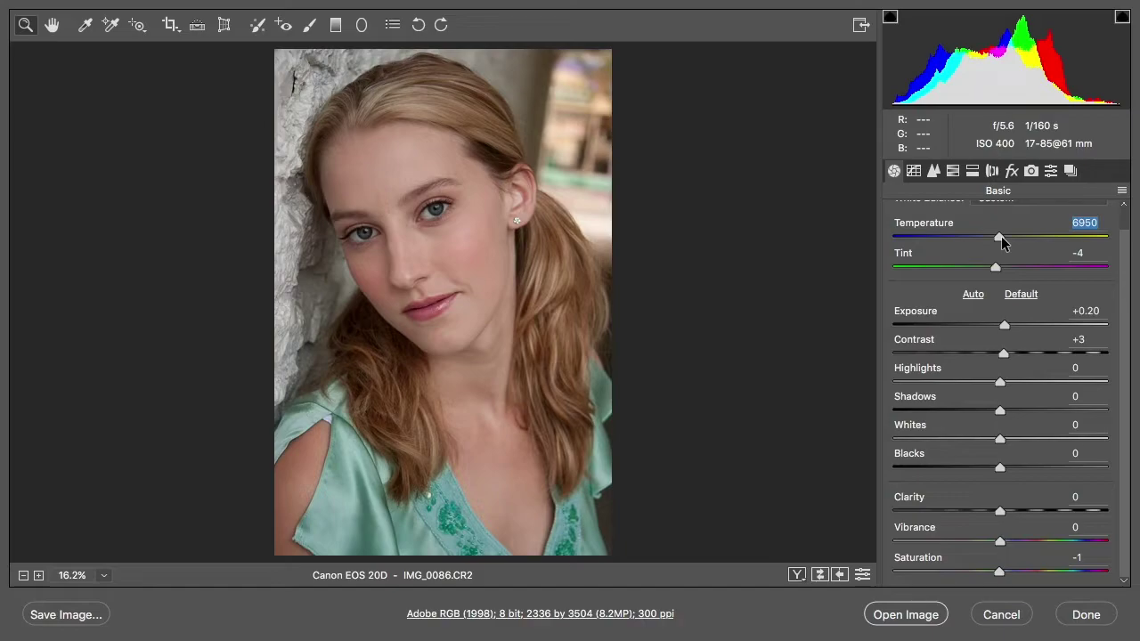
Open the adjusted portrait in Photoshop and add a Threshold adjustment layer.
{"action": "left_click", "coordinate": [930, 623]}
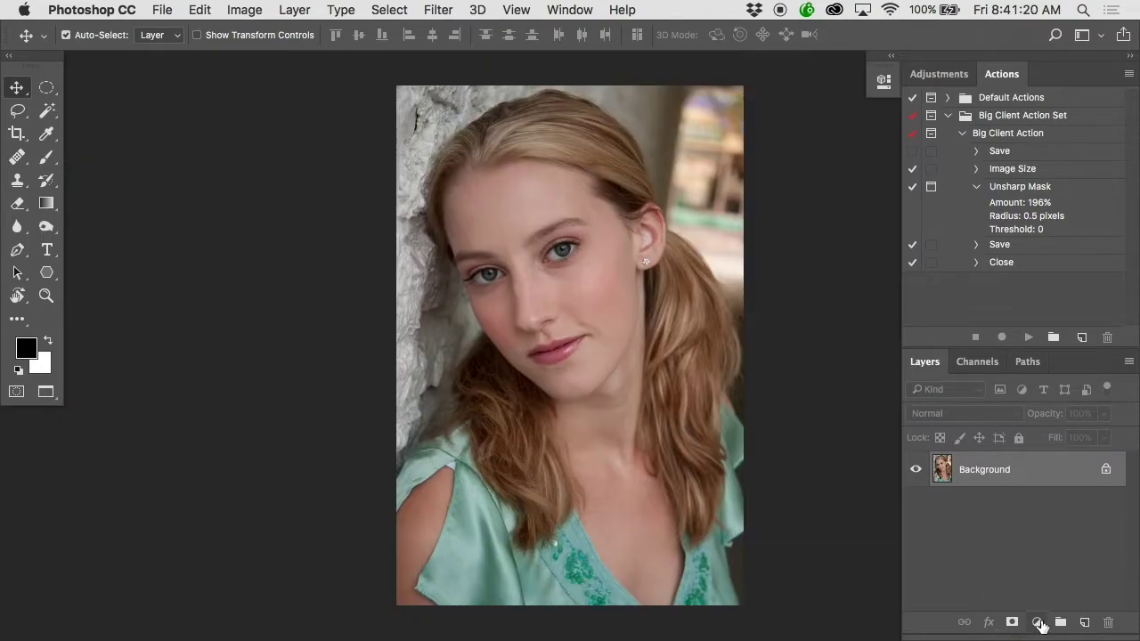
{"action": "left_click", "coordinate": [1036, 621]}
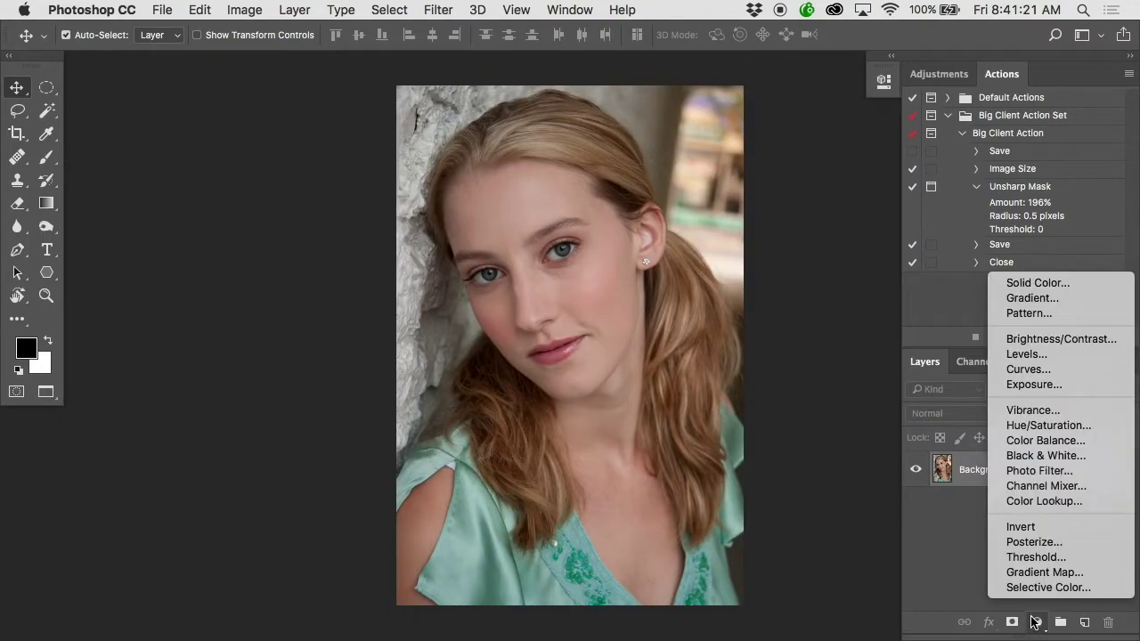
{"action": "left_click", "coordinate": [1033, 556]}
{"action": "left_click_drag", "start_coordinate": [542, 261], "coordinate": [540, 262]}
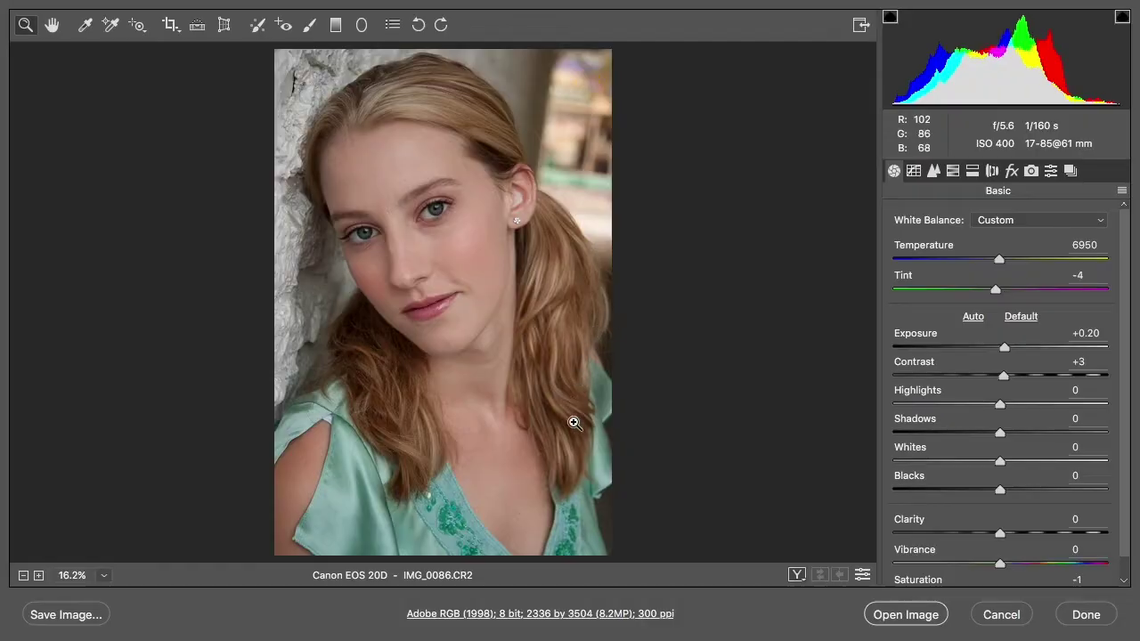
{"action": "left_click", "coordinate": [645, 614]}
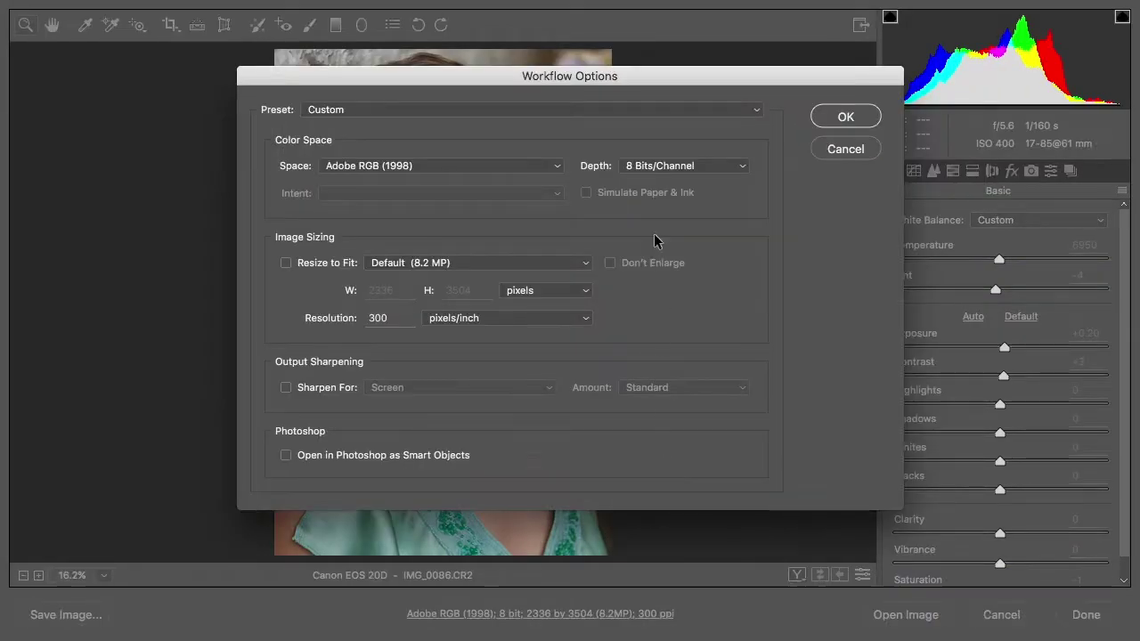
{"action": "left_click", "coordinate": [671, 169]}
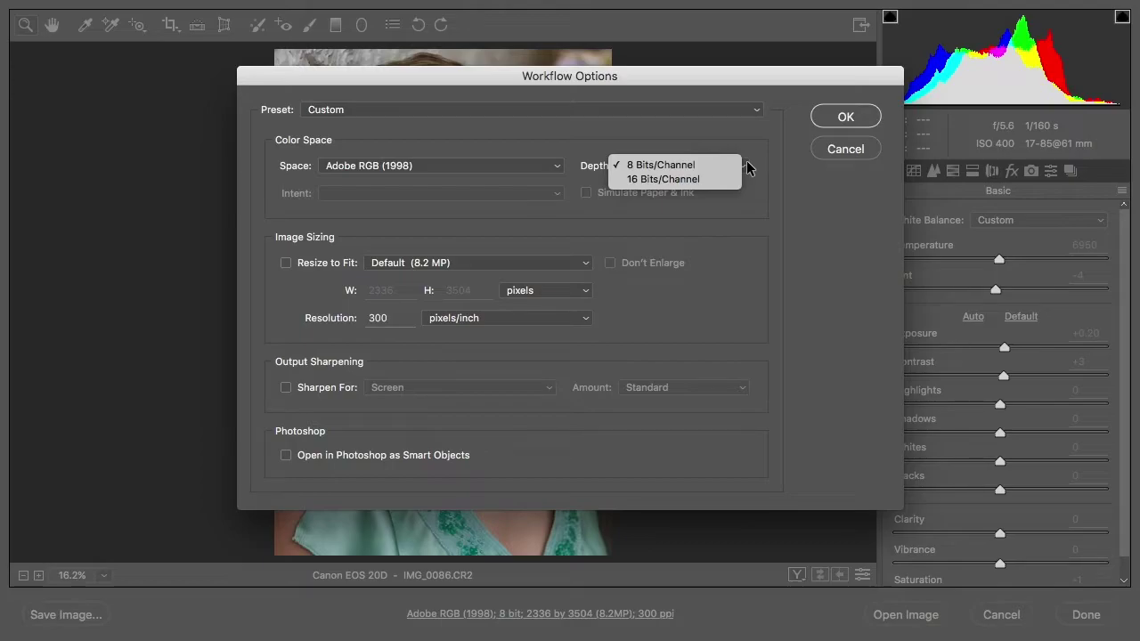
{"action": "left_click", "coordinate": [747, 165]}
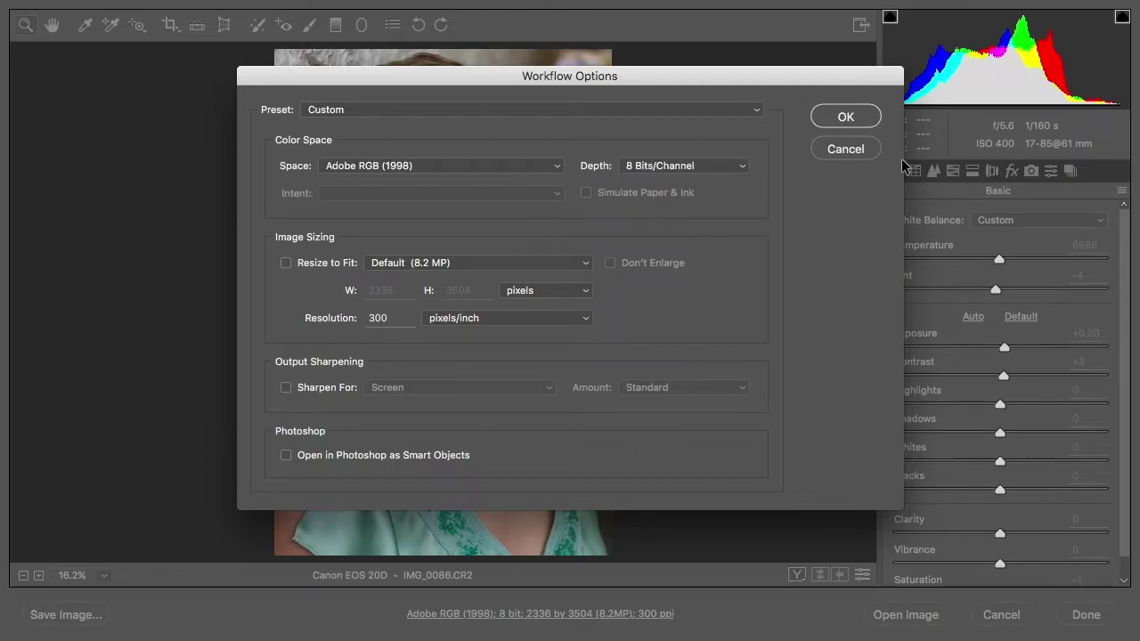
{"action": "left_click", "coordinate": [856, 143]}
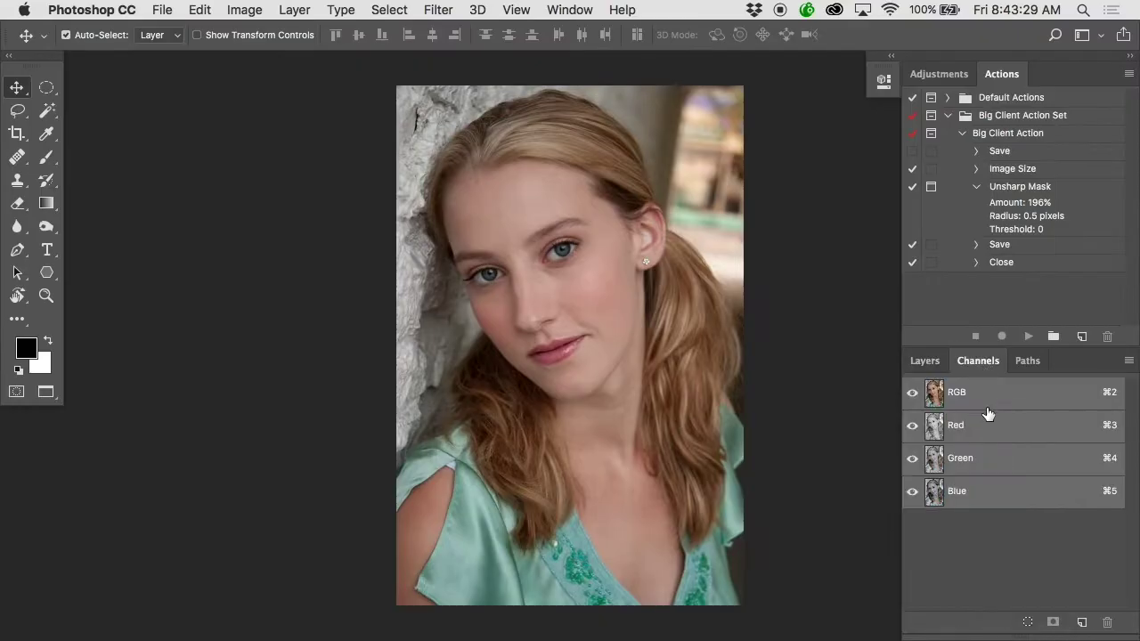
Cycle twice through the Red, Green and Blue channels, finishing on the grayscale Red channel.
{"action": "left_click", "coordinate": [980, 428]}
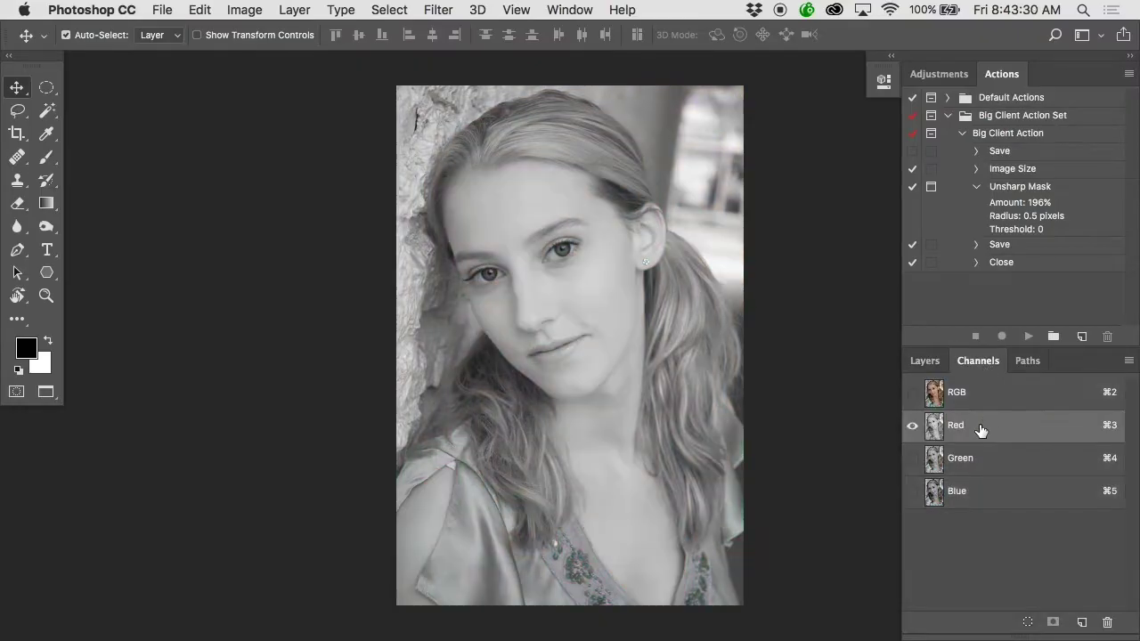
{"action": "left_click", "coordinate": [975, 461]}
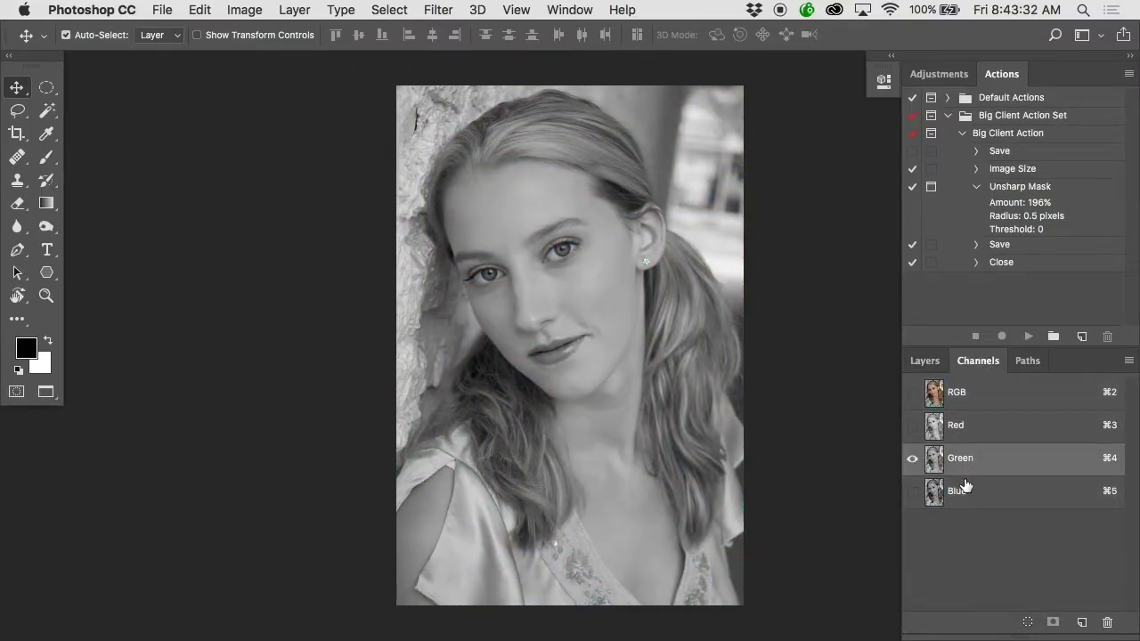
{"action": "left_click", "coordinate": [965, 485]}
{"action": "left_click", "coordinate": [967, 430]}
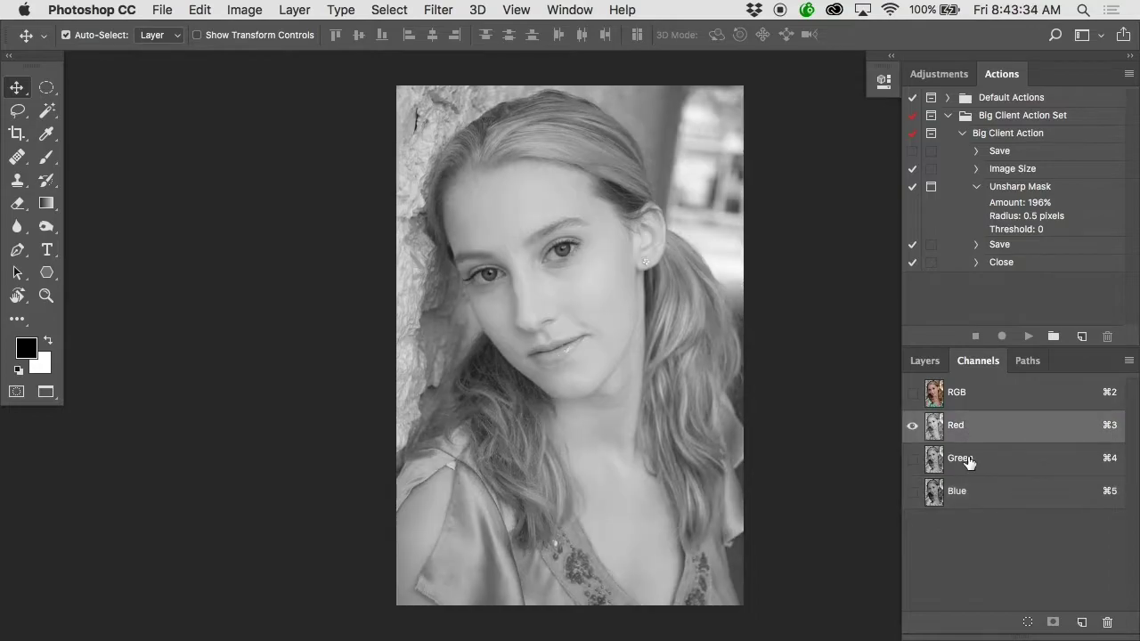
{"action": "left_click", "coordinate": [969, 461]}
{"action": "left_click", "coordinate": [967, 488]}
{"action": "left_click", "coordinate": [968, 440]}
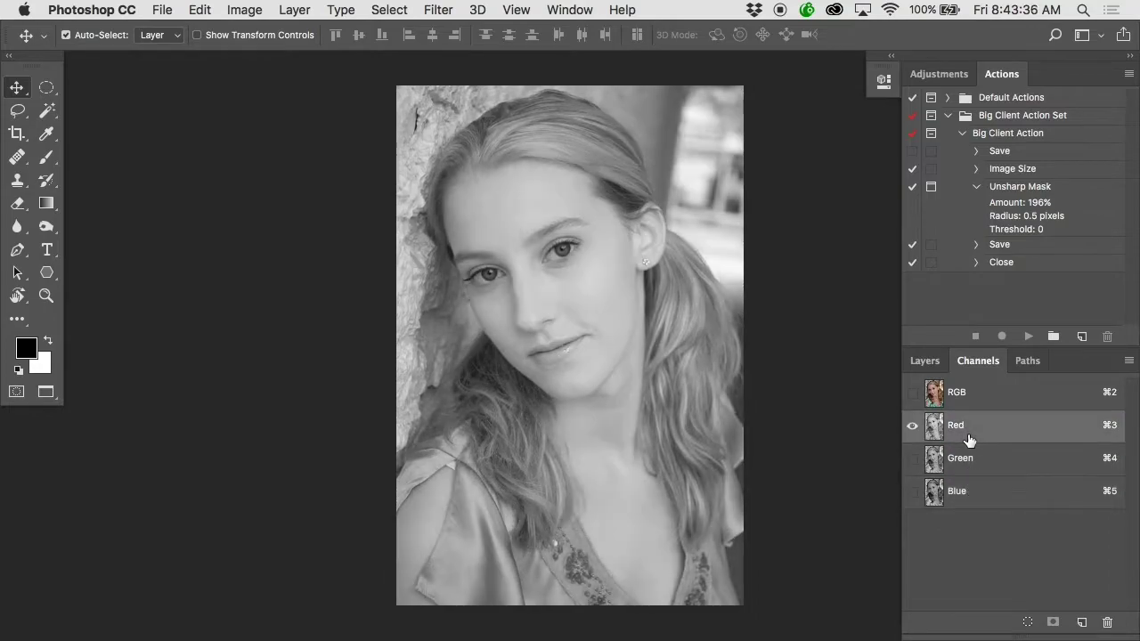